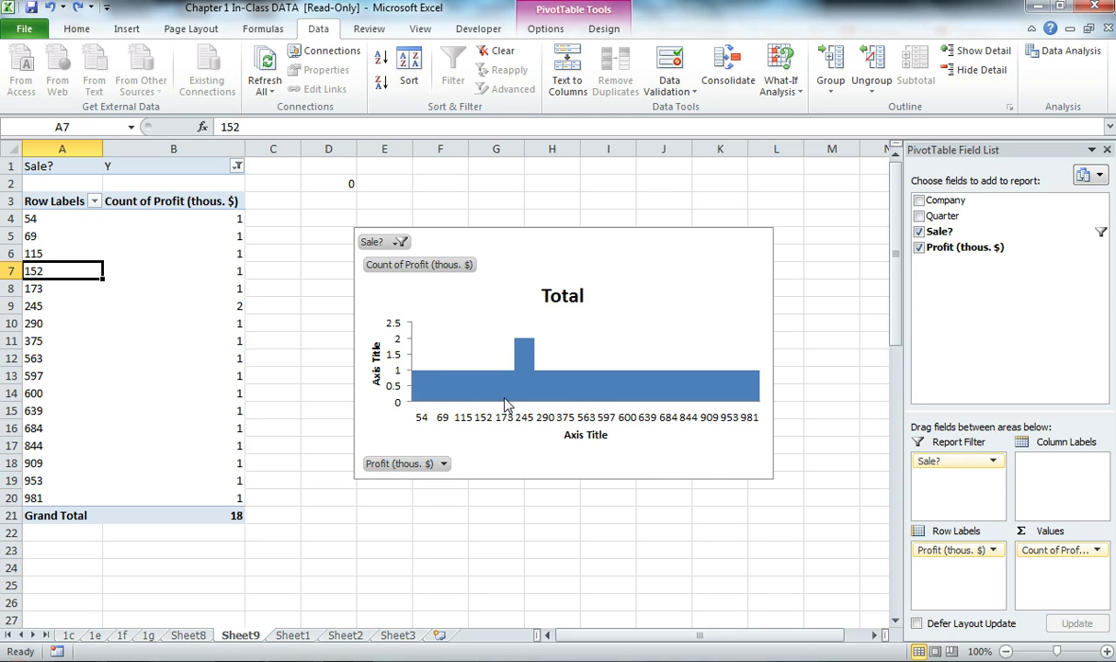
- Group the PivotTable's profit row labels from 53 to 989 in intervals of 100
mouse_move(753, 386)
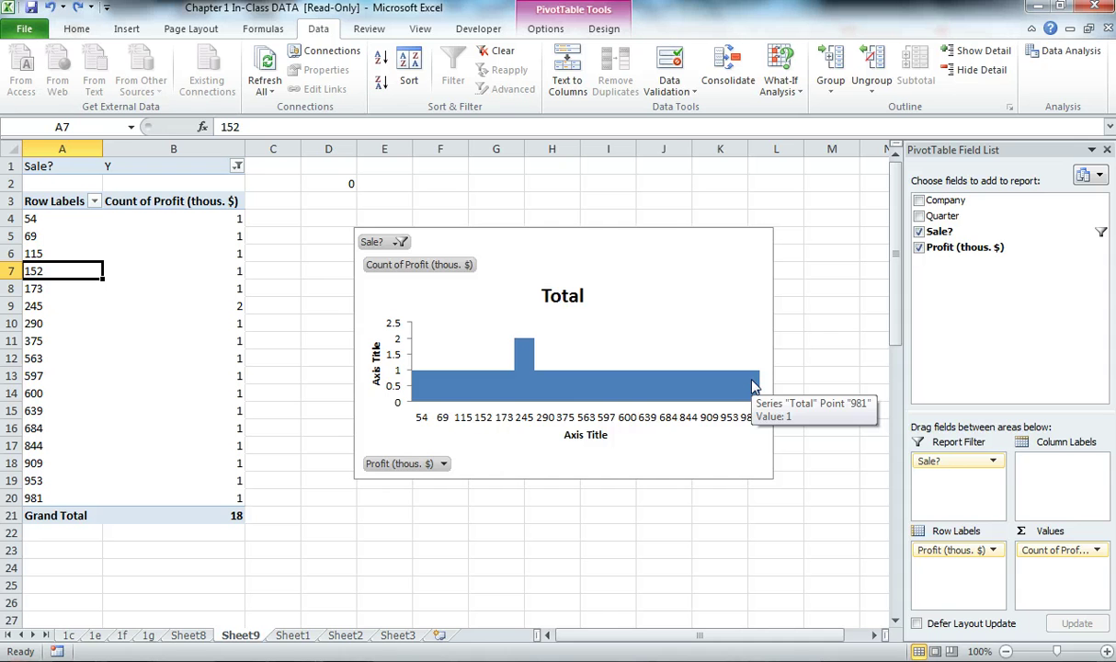
click(37, 235)
right_click(42, 237)
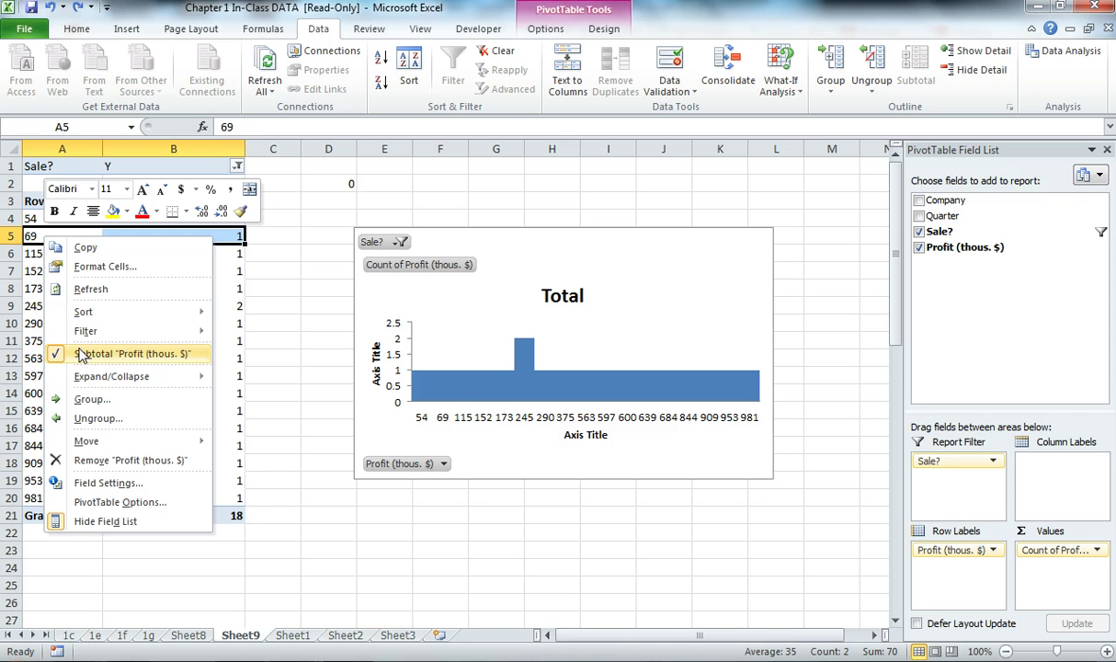
click(88, 400)
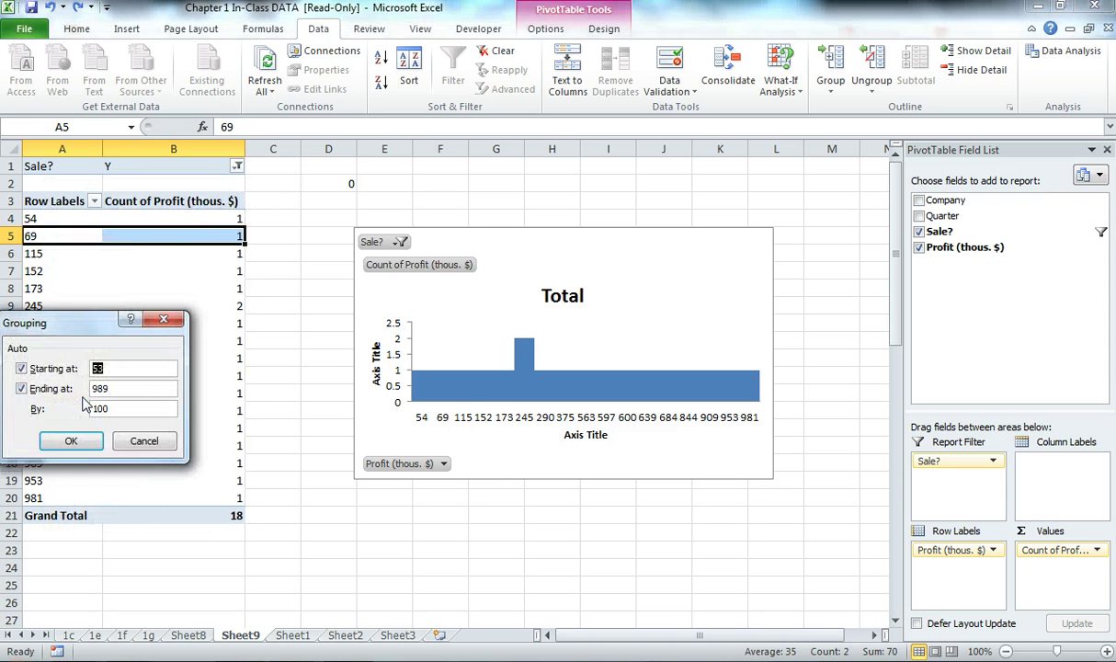
drag(82, 324, 392, 202)
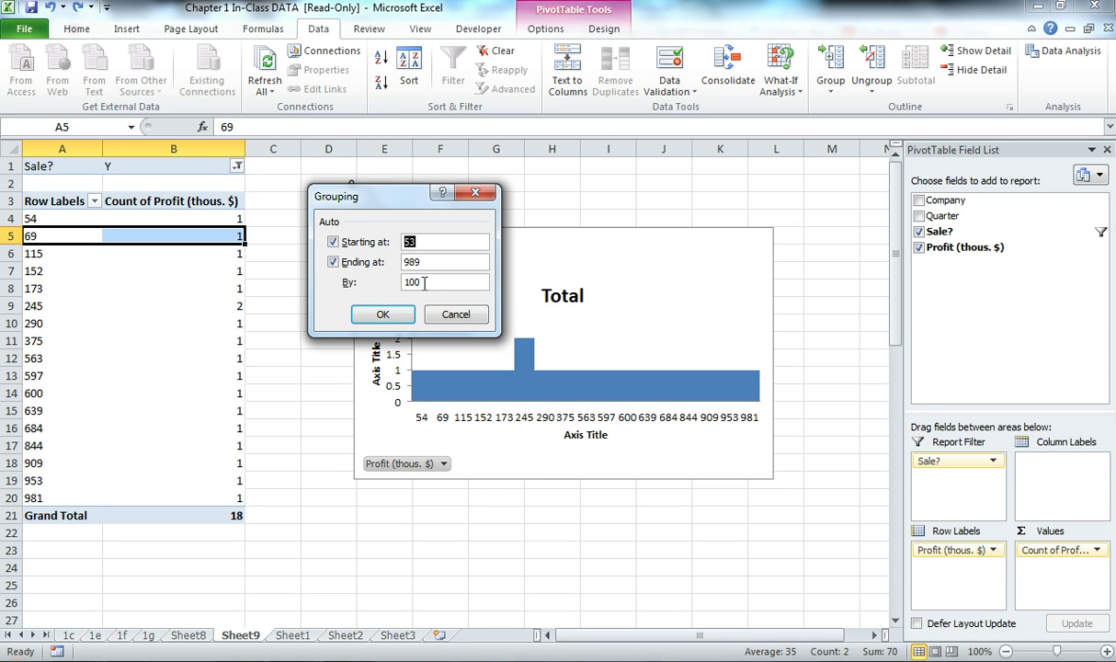
click(387, 317)
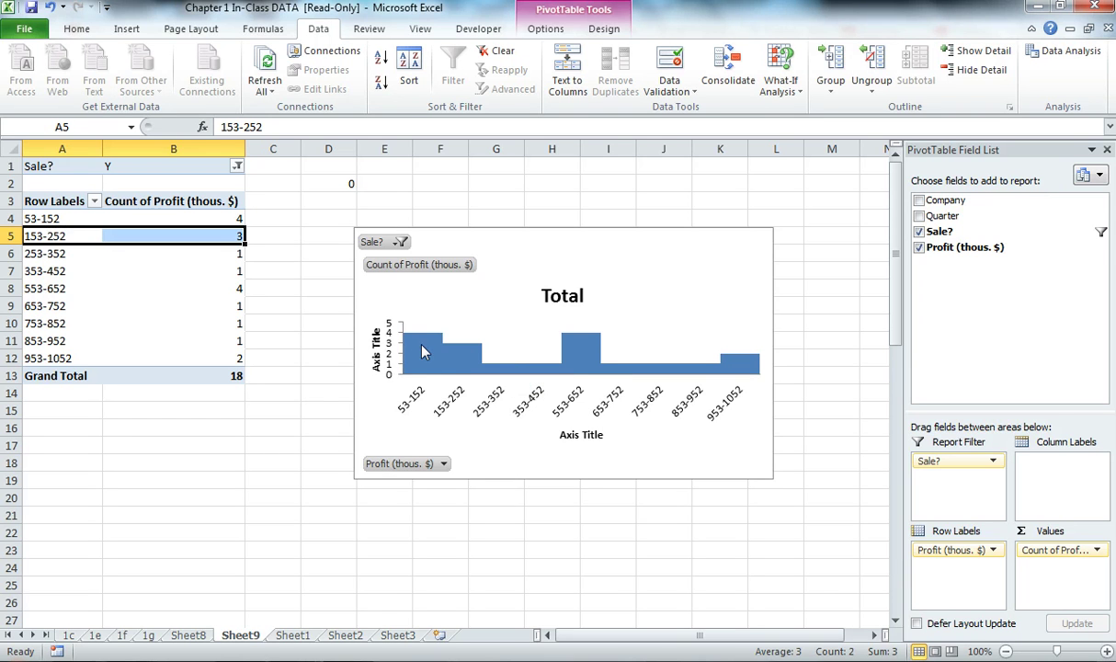
mouse_move(414, 380)
mouse_move(423, 349)
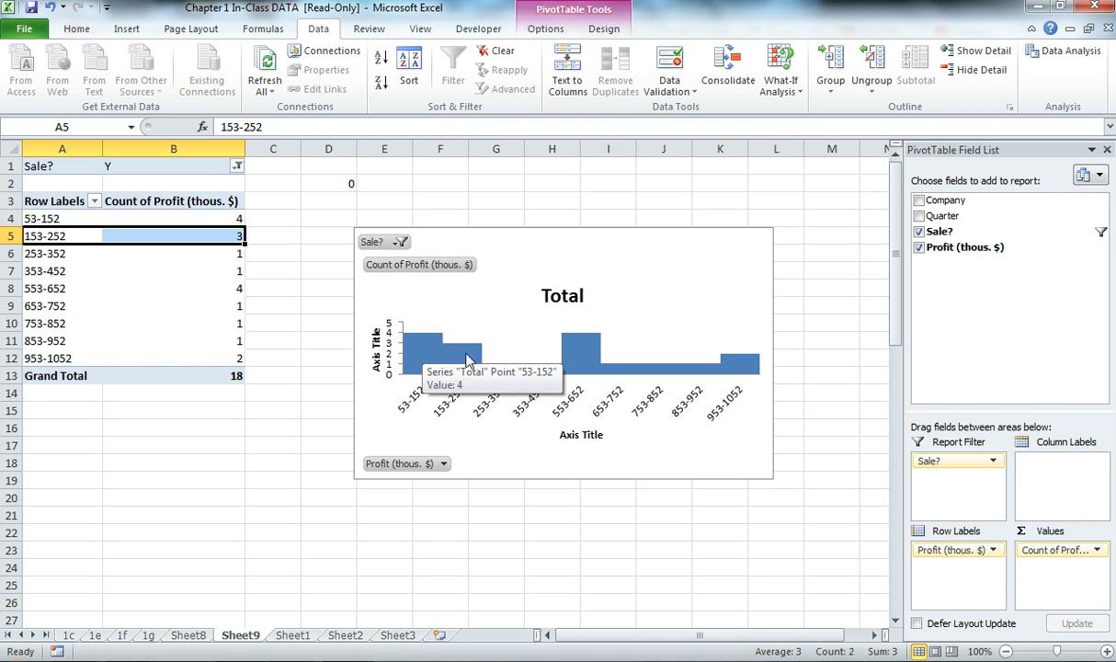
mouse_move(581, 346)
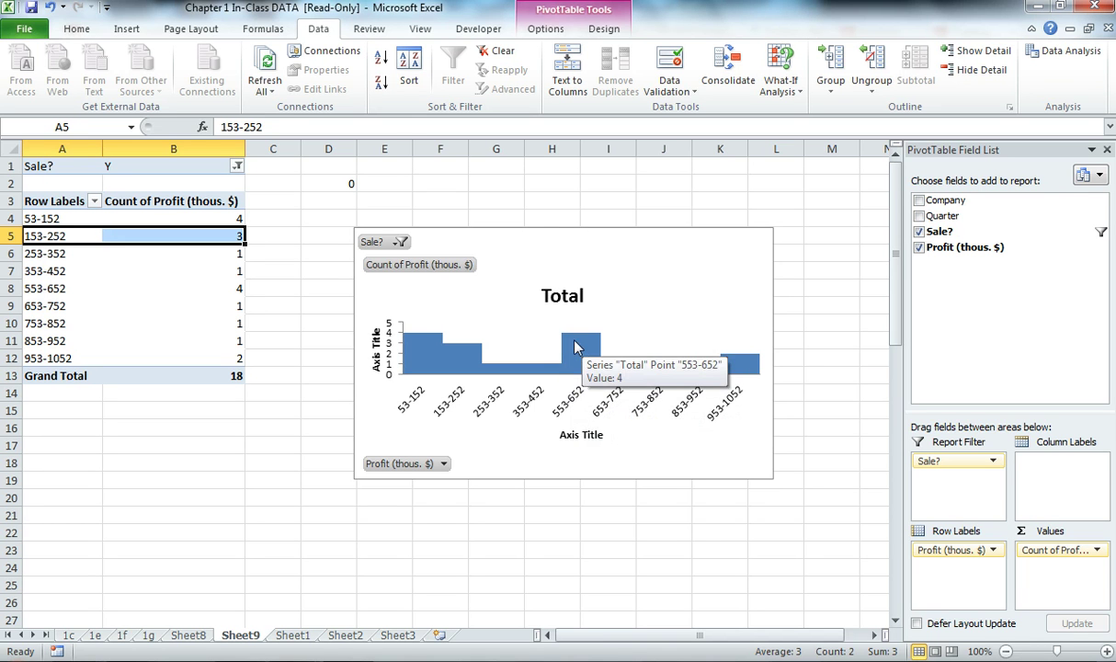
mouse_move(556, 368)
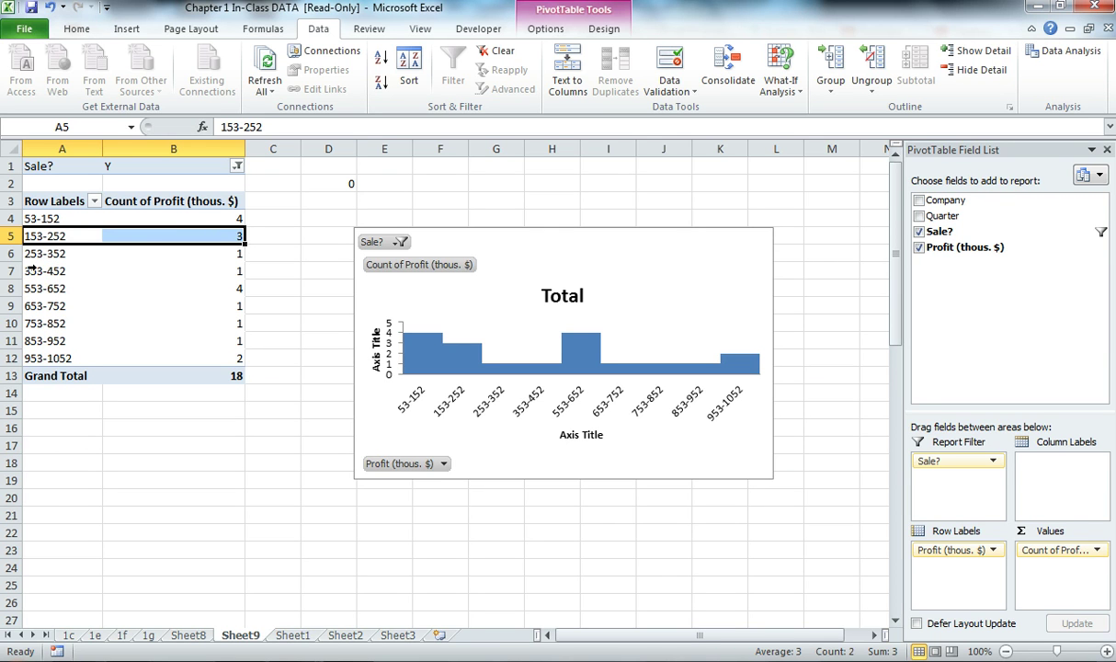
click(54, 255)
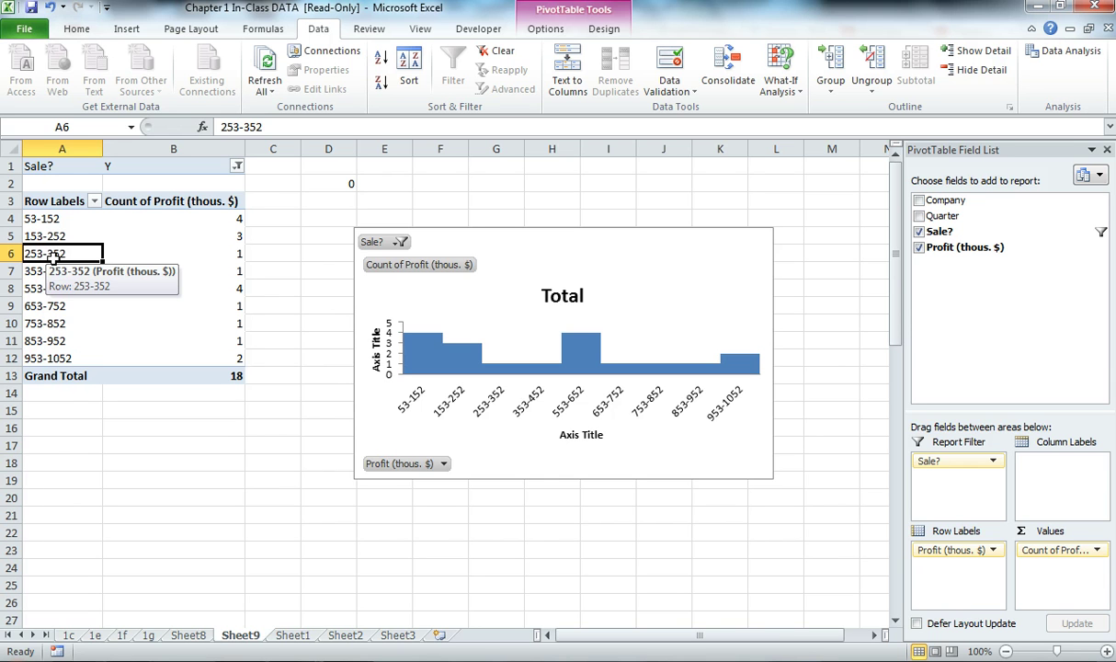
right_click(53, 259)
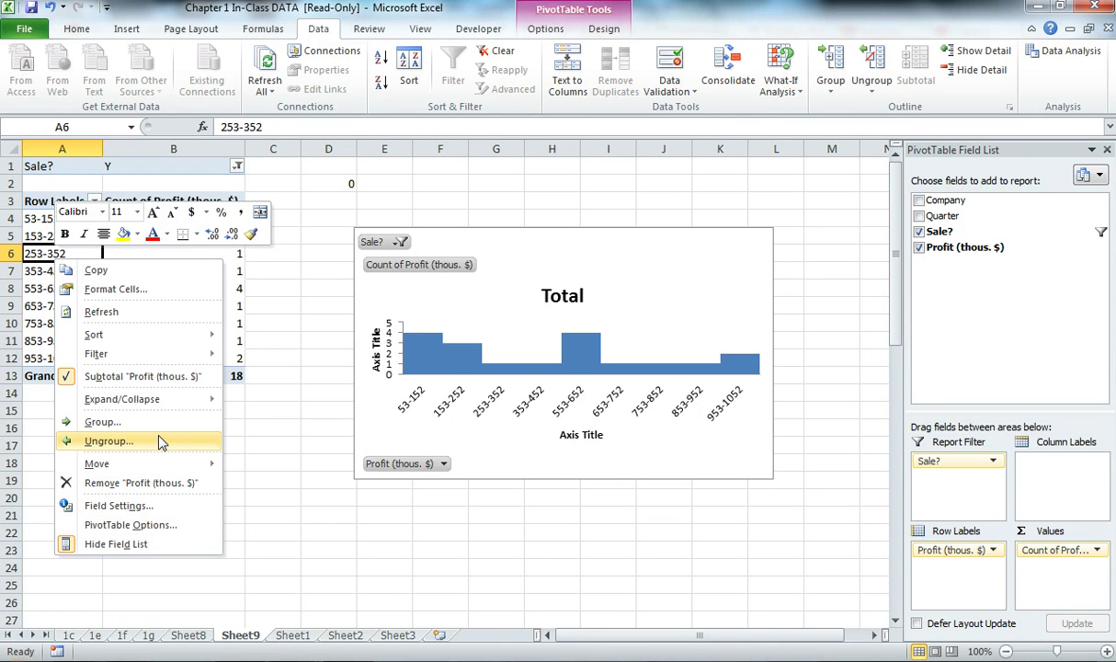
mouse_move(97, 351)
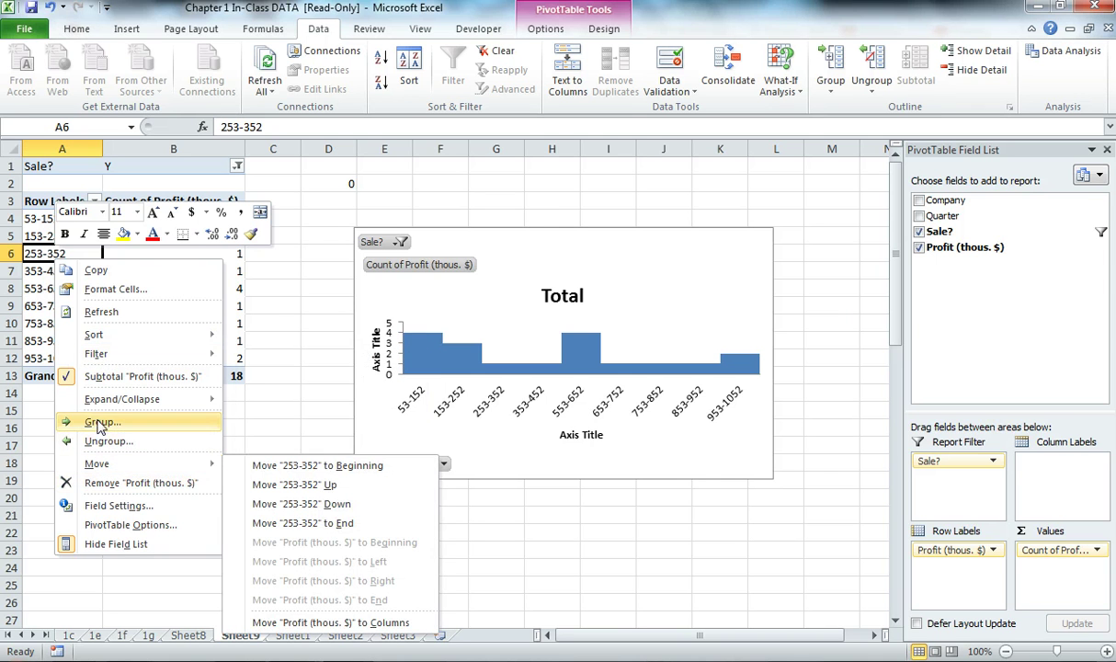
key(Escape)
key(alt+d)
- Set the Profit (thous. $) row field to show items with no data
click(79, 292)
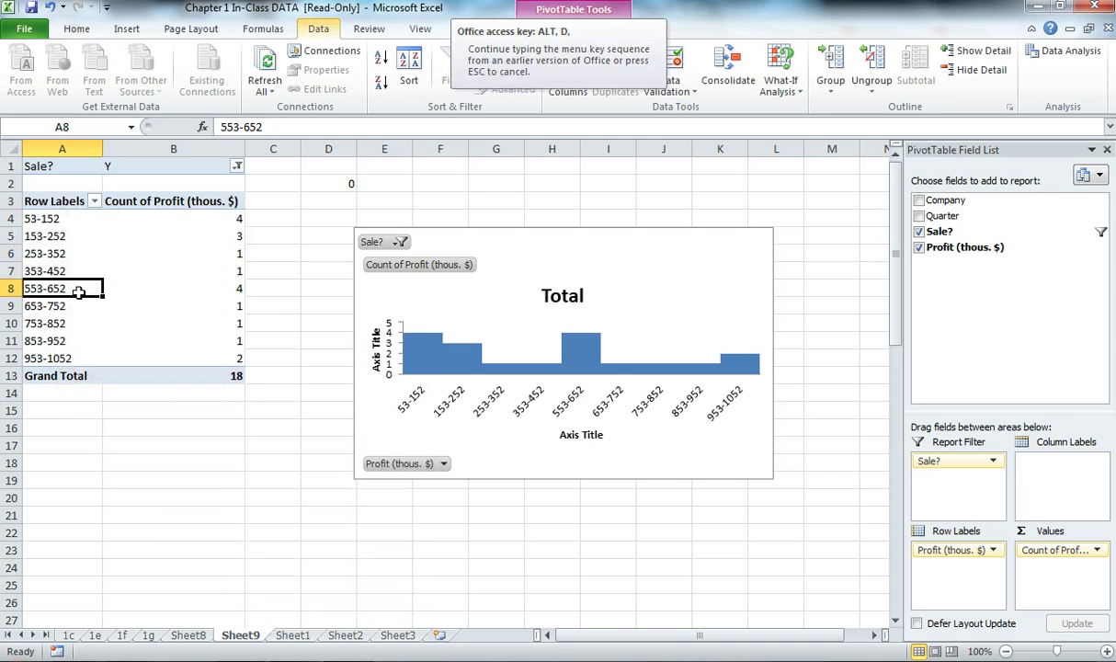
right_click(79, 293)
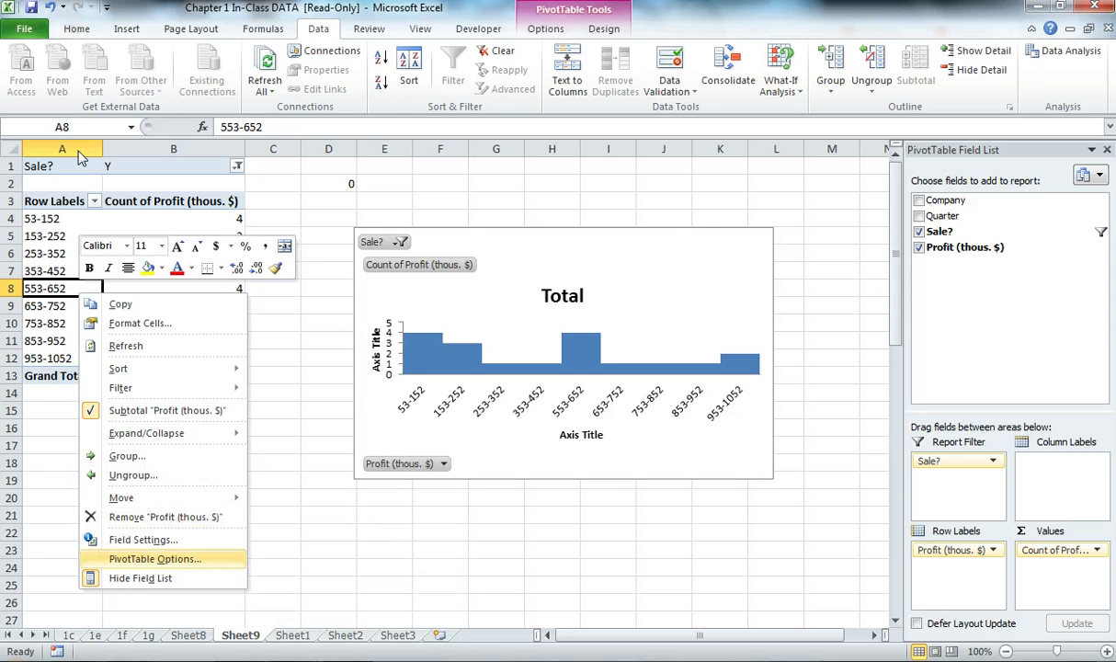
click(136, 539)
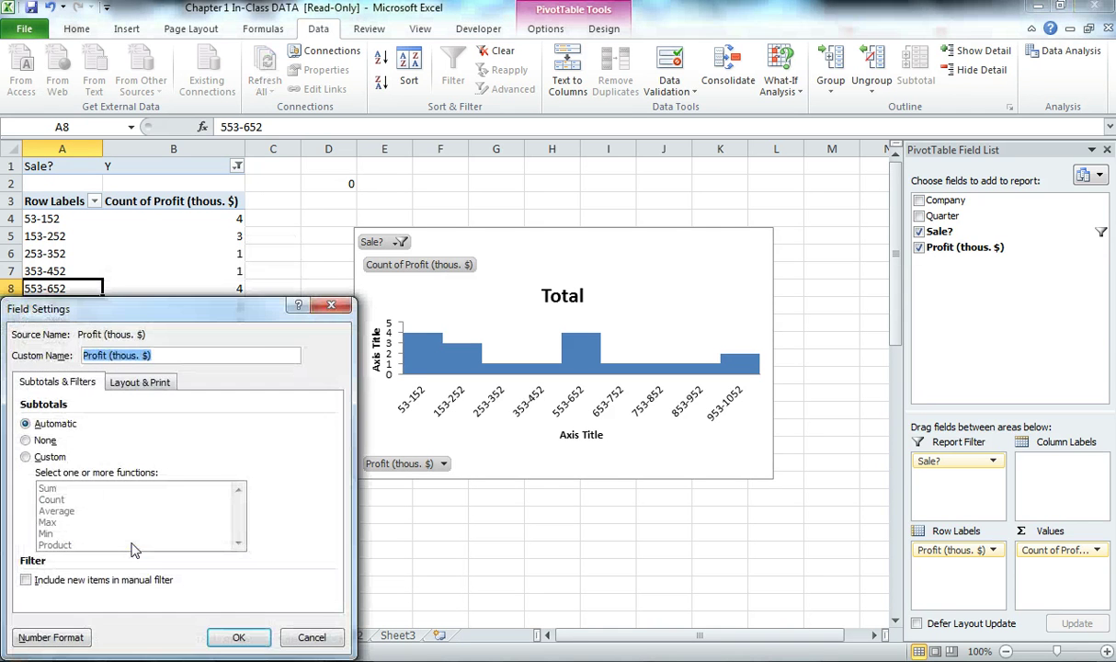
click(135, 386)
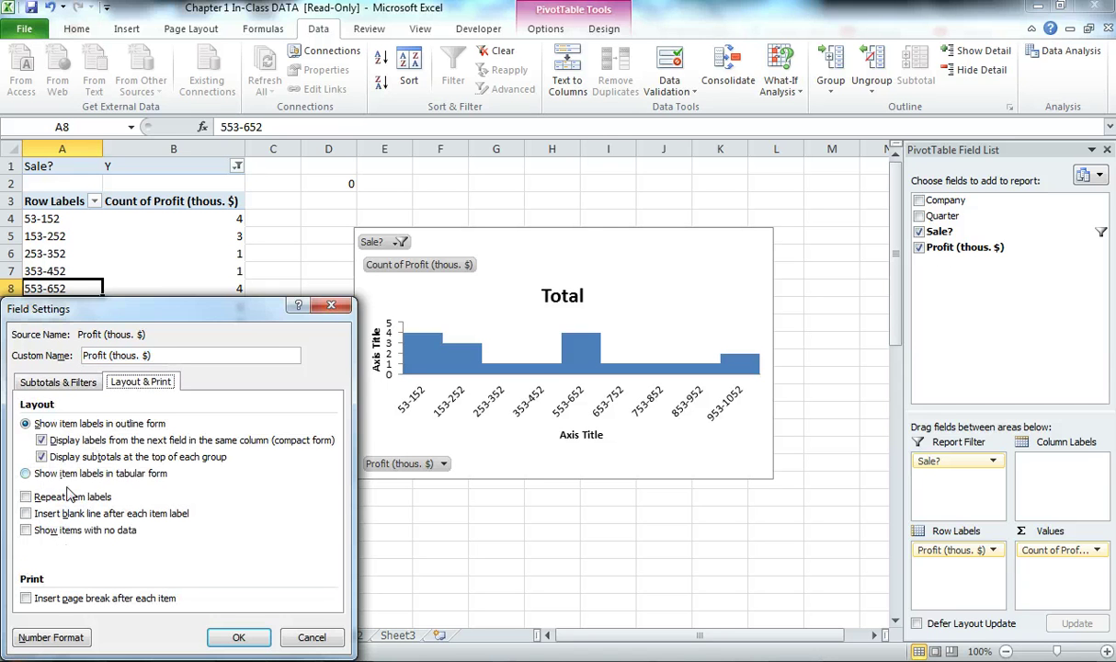
click(27, 531)
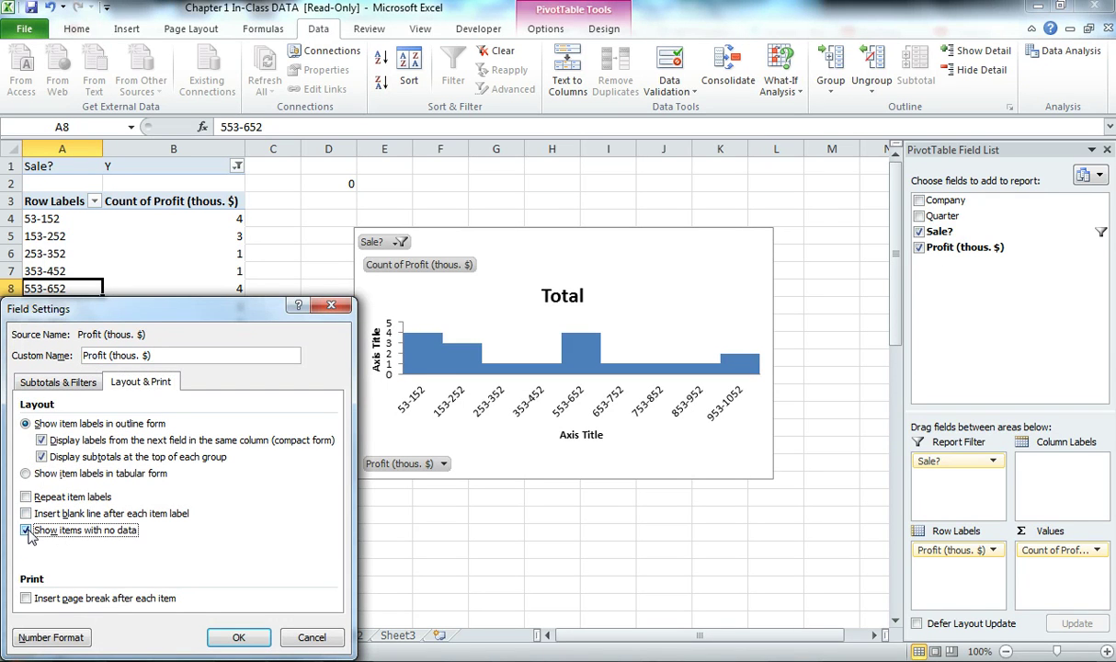
click(241, 638)
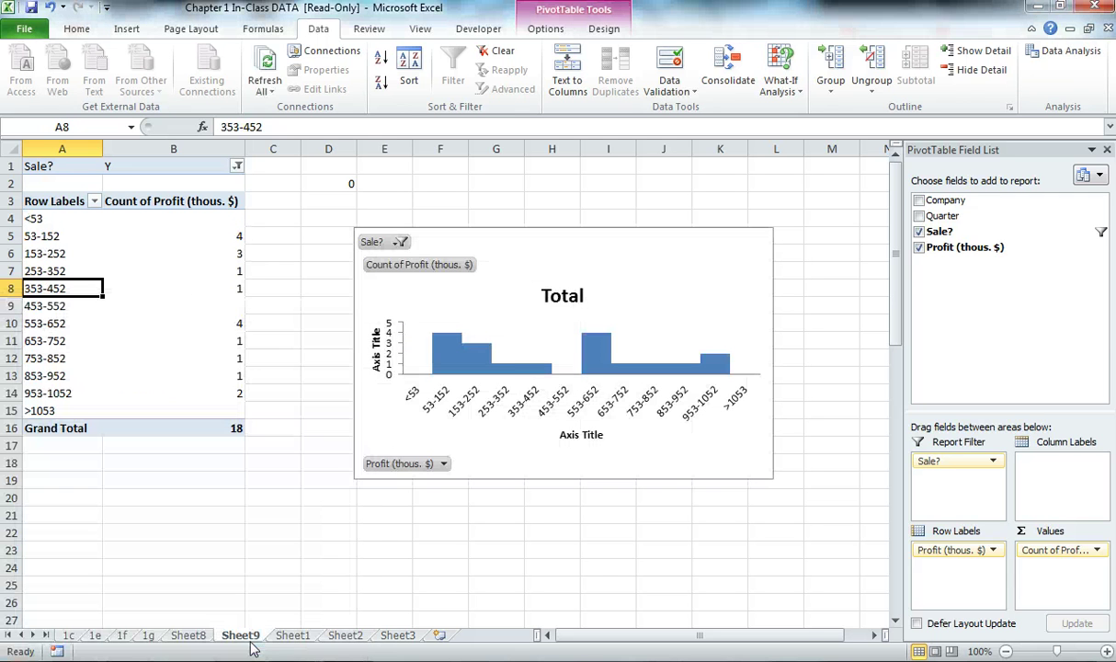
- Examine the profit counts for each interval in the PivotTable, including the empty 453-552 interval
click(230, 305)
key(Down)
key(Down)
key(Down)
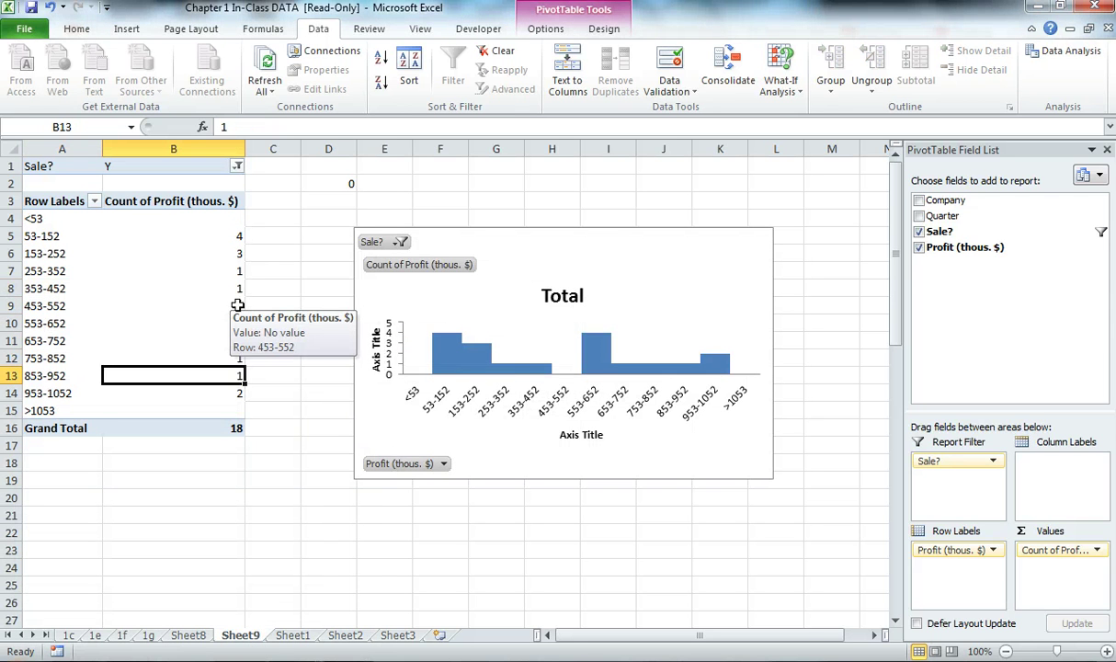
key(Down)
key(Down)
key(Down)
key(Up)
key(Up)
key(Up)
key(Up)
key(Up)
key(Up)
key(Up)
key(Up)
key(Up)
key(Up)
key(Up)
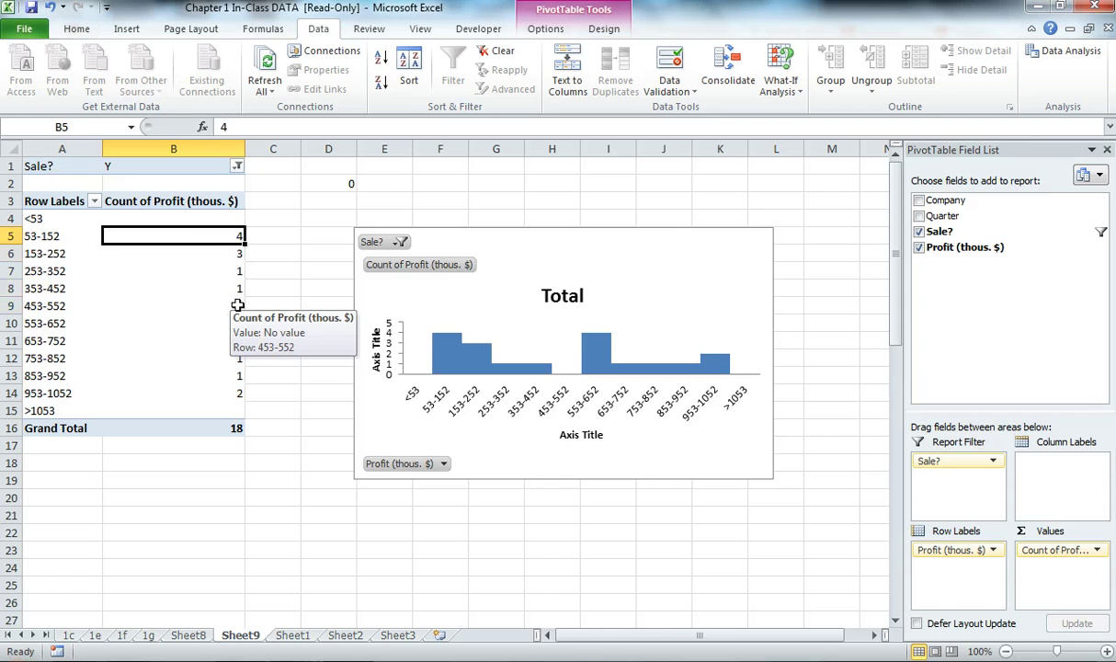
key(Right)
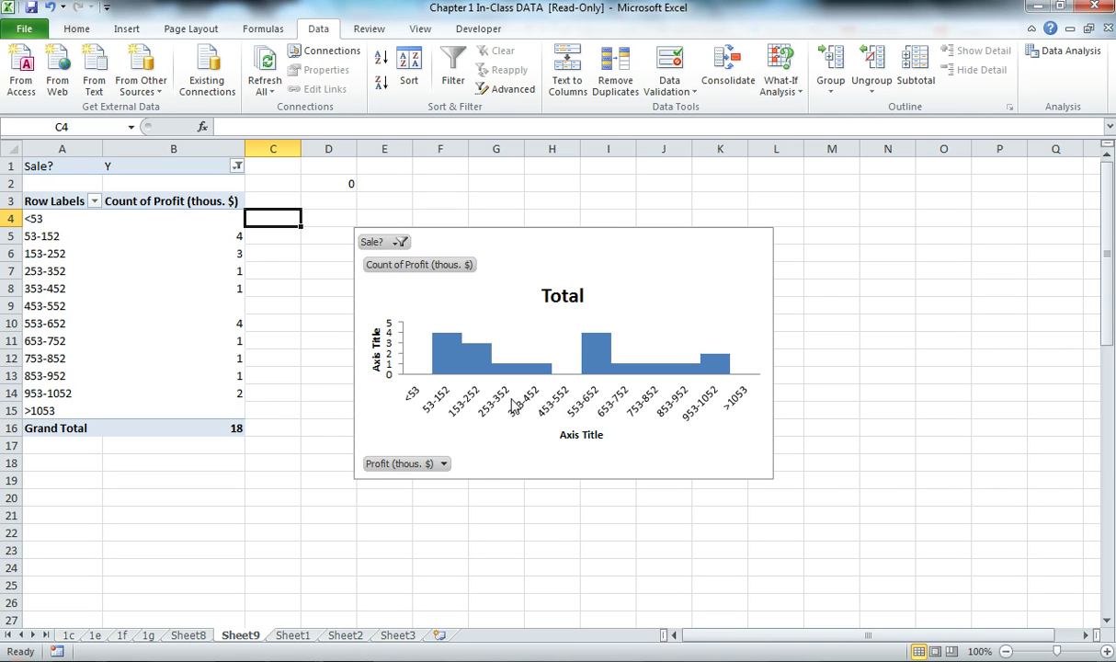
- Regroup the PivotTable's profit row labels in intervals of 200
click(57, 272)
right_click(58, 274)
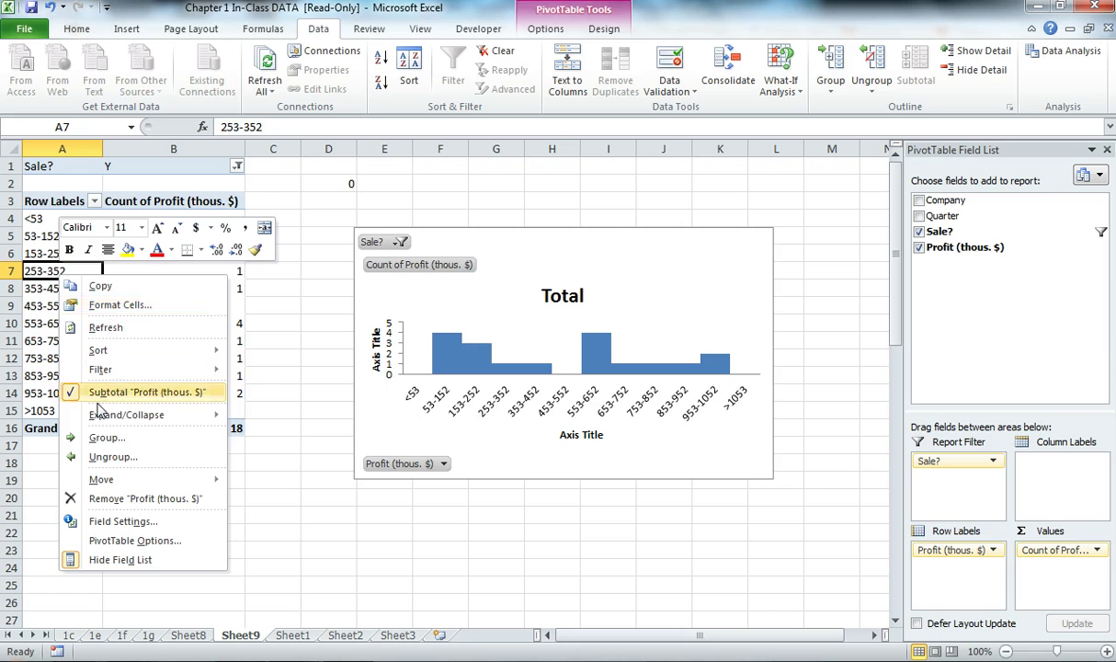
click(105, 439)
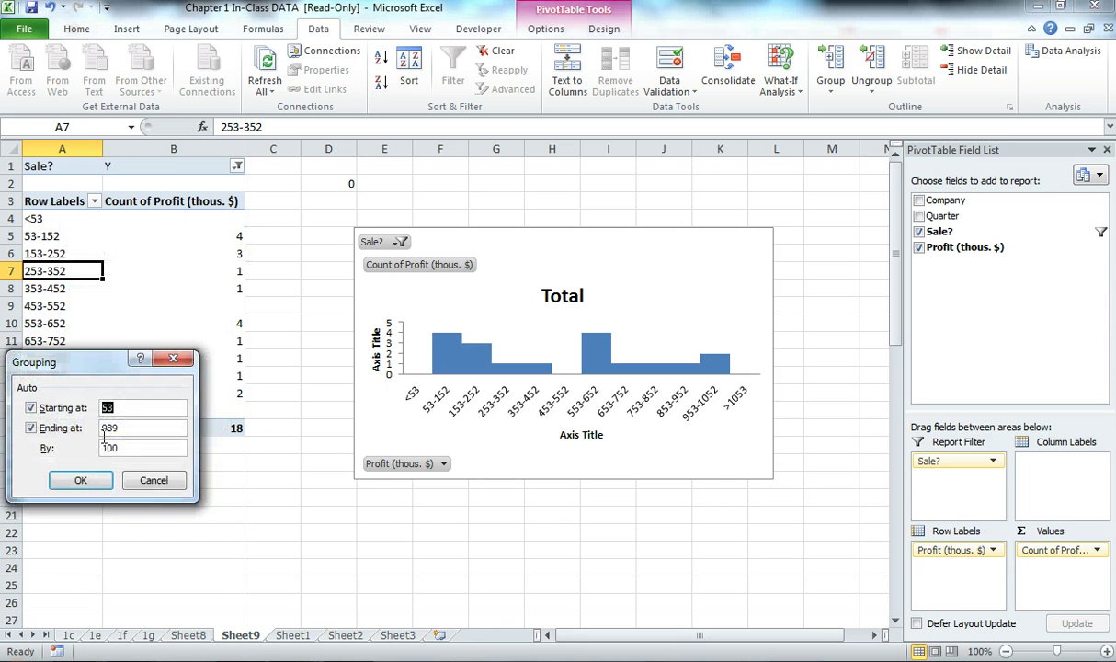
click(128, 450)
text(2)
key(Return)
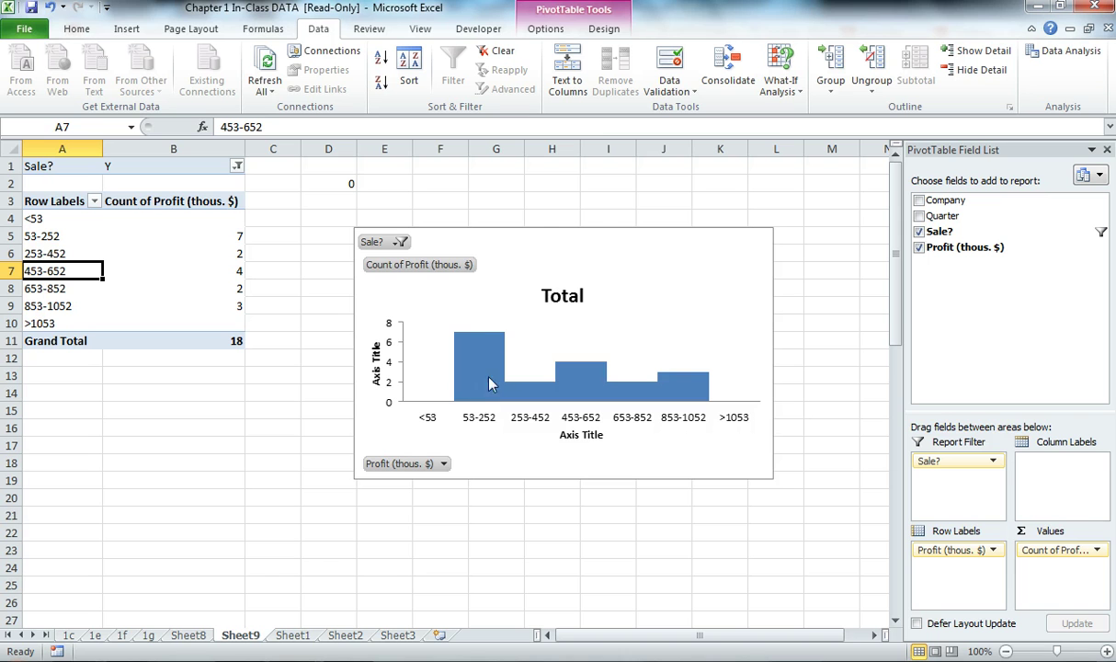
- Give the columns of the histogram's Total series a solid black border
mouse_move(496, 387)
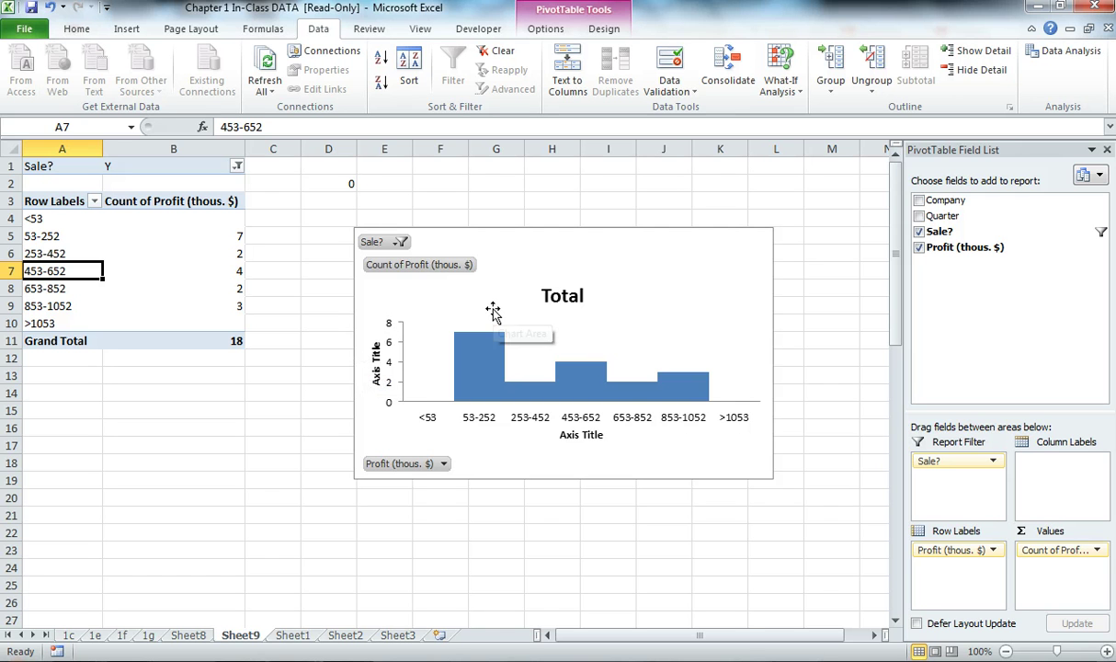
click(484, 379)
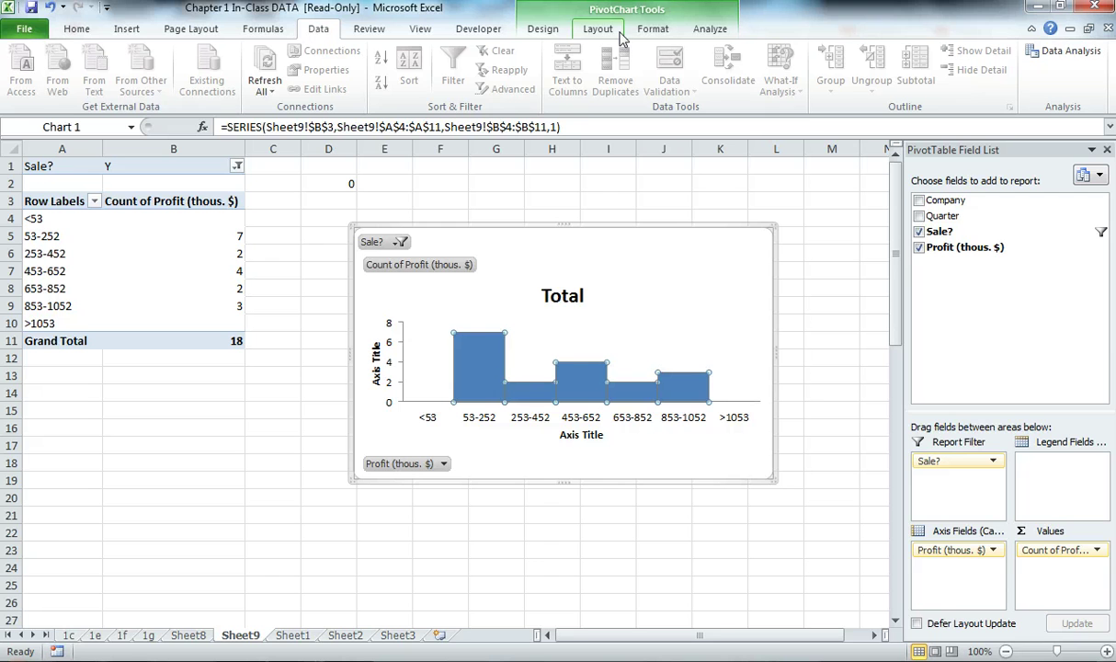
click(555, 30)
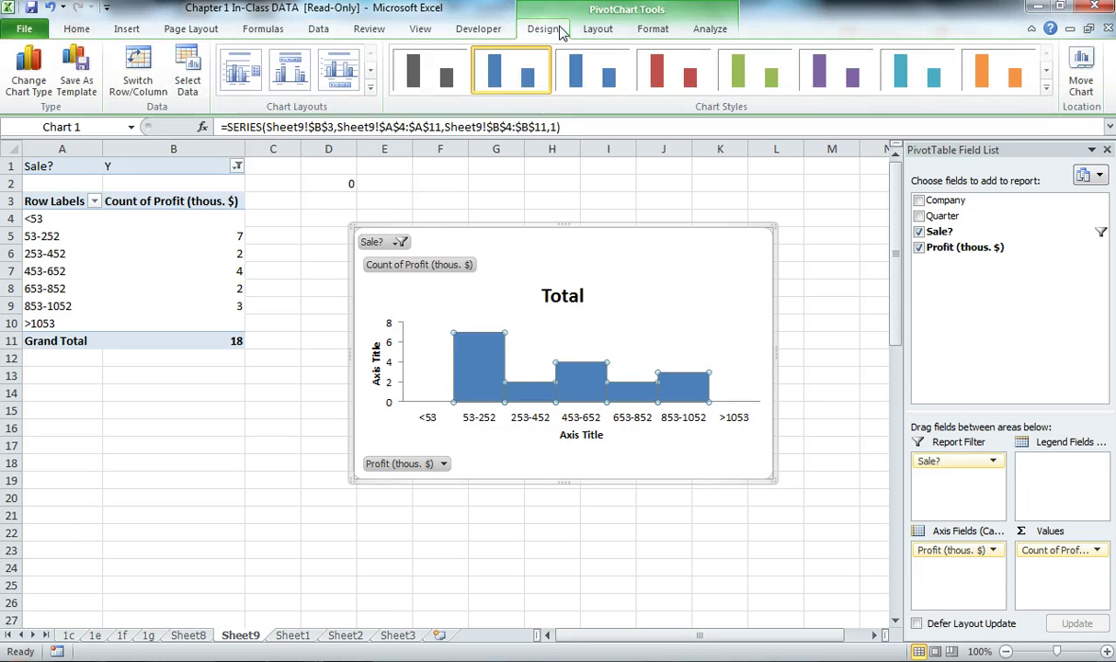
right_click(477, 355)
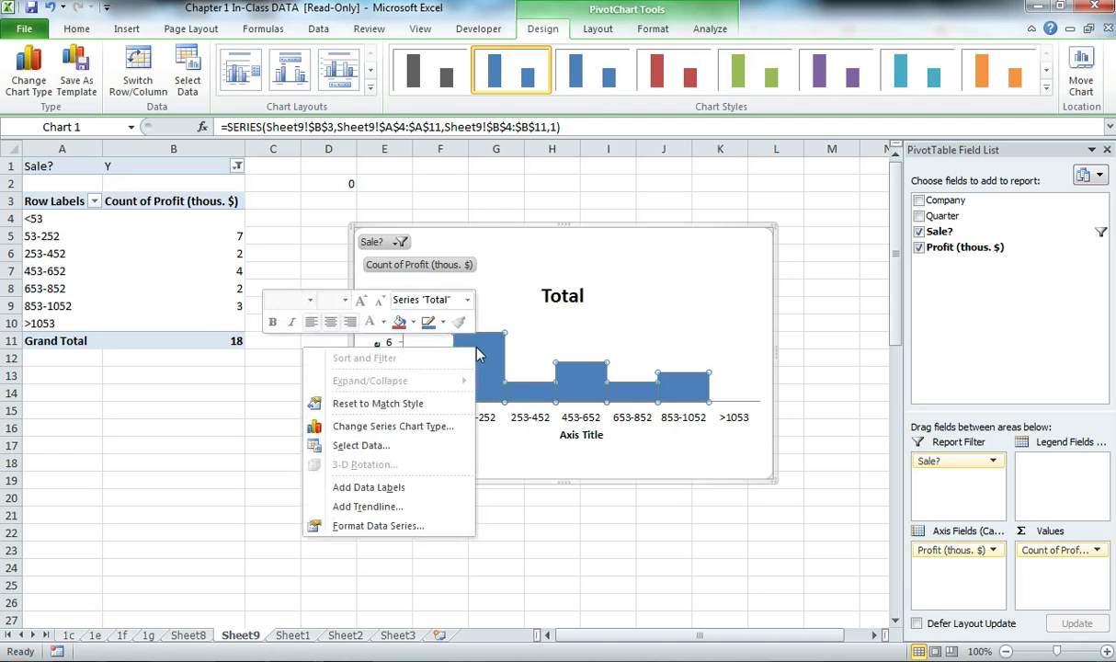
click(378, 526)
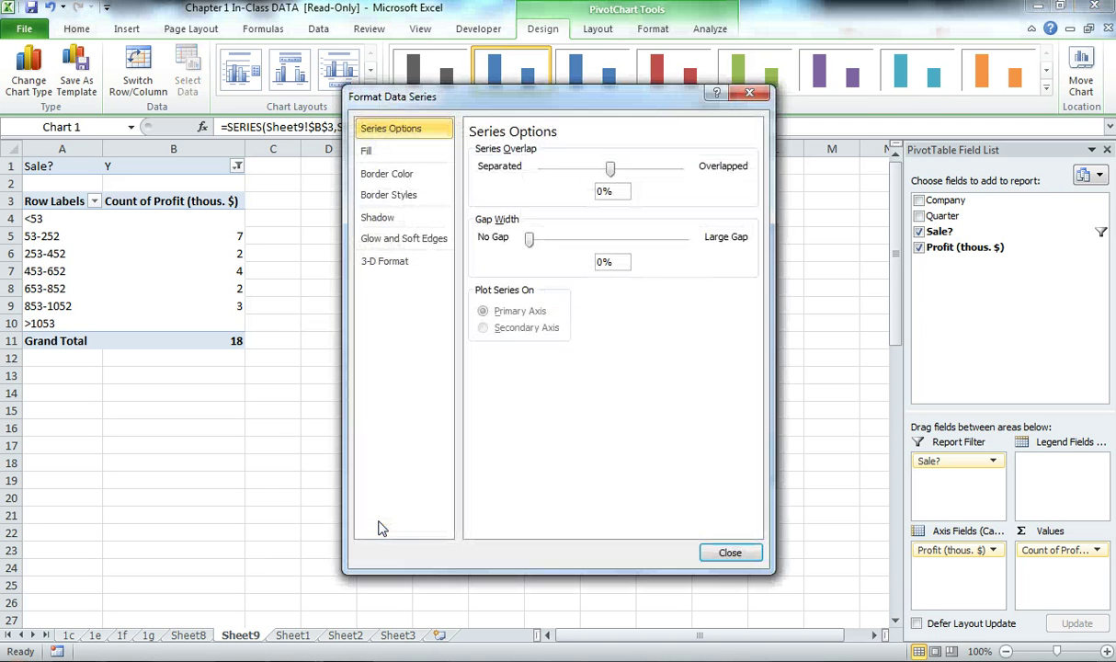
click(377, 151)
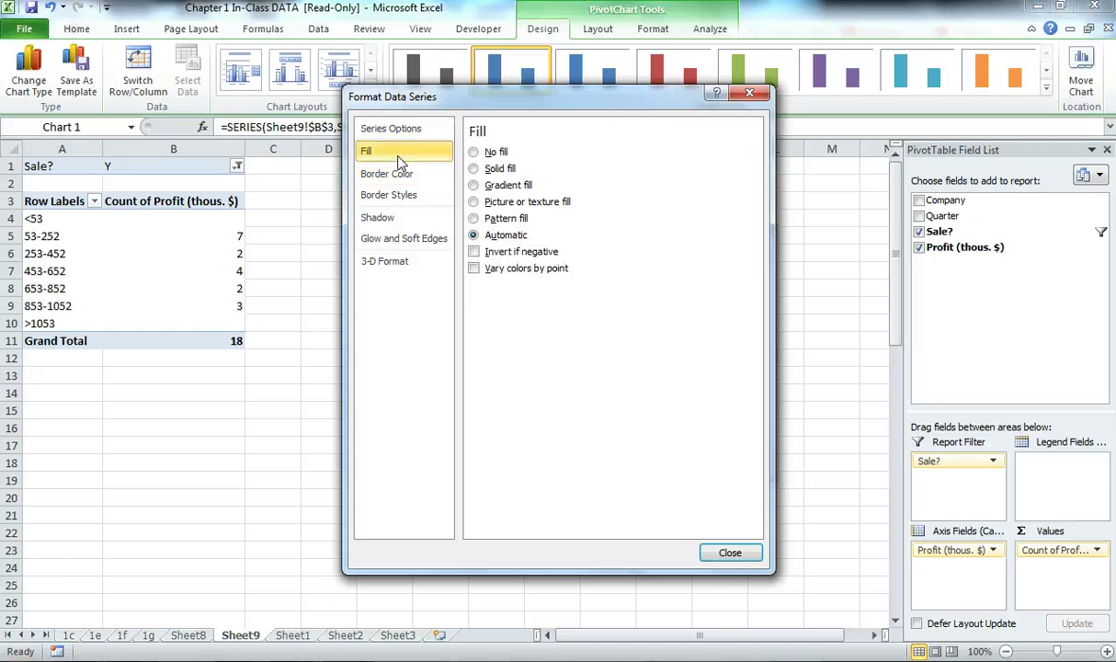
click(391, 174)
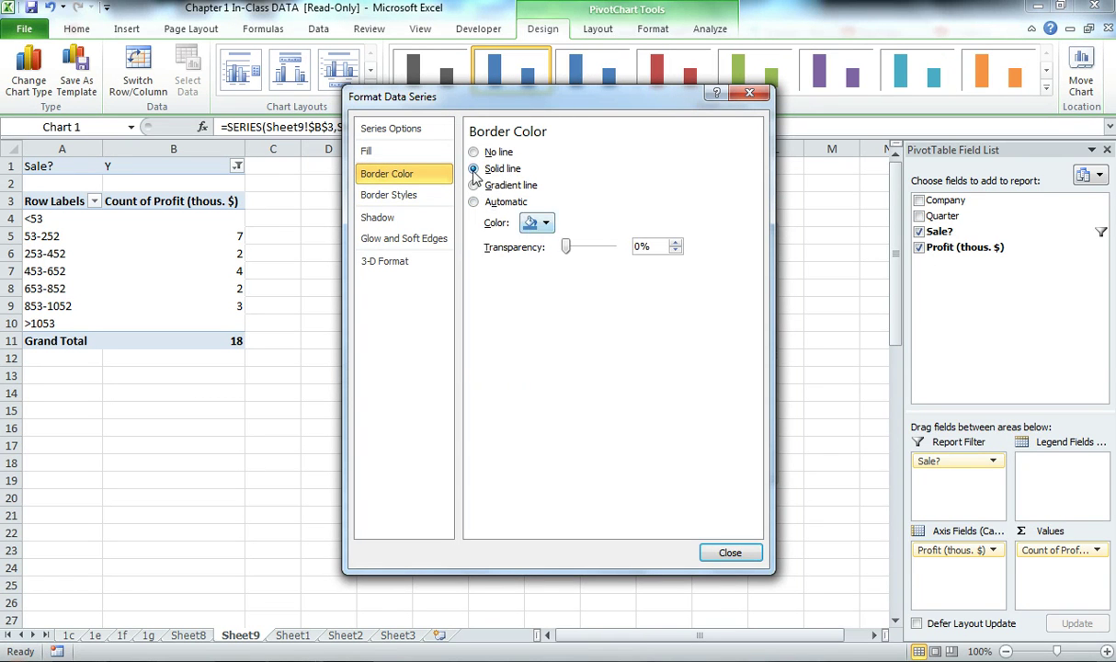
click(537, 222)
click(421, 258)
key(Escape)
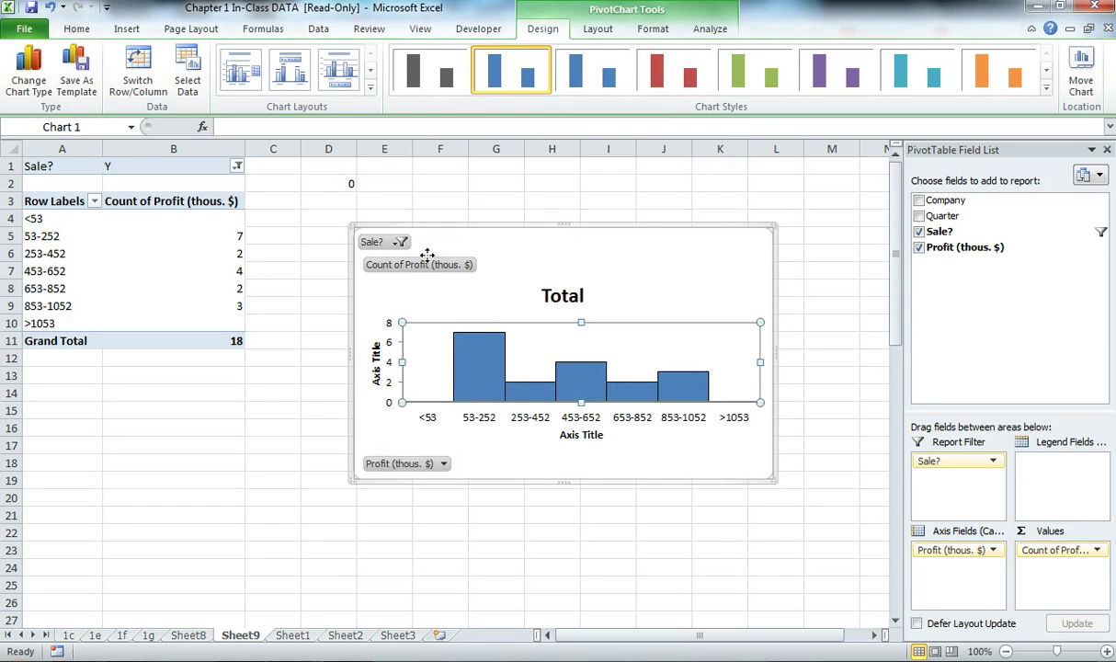
key(ctrl+1)
click(722, 546)
key(Escape)
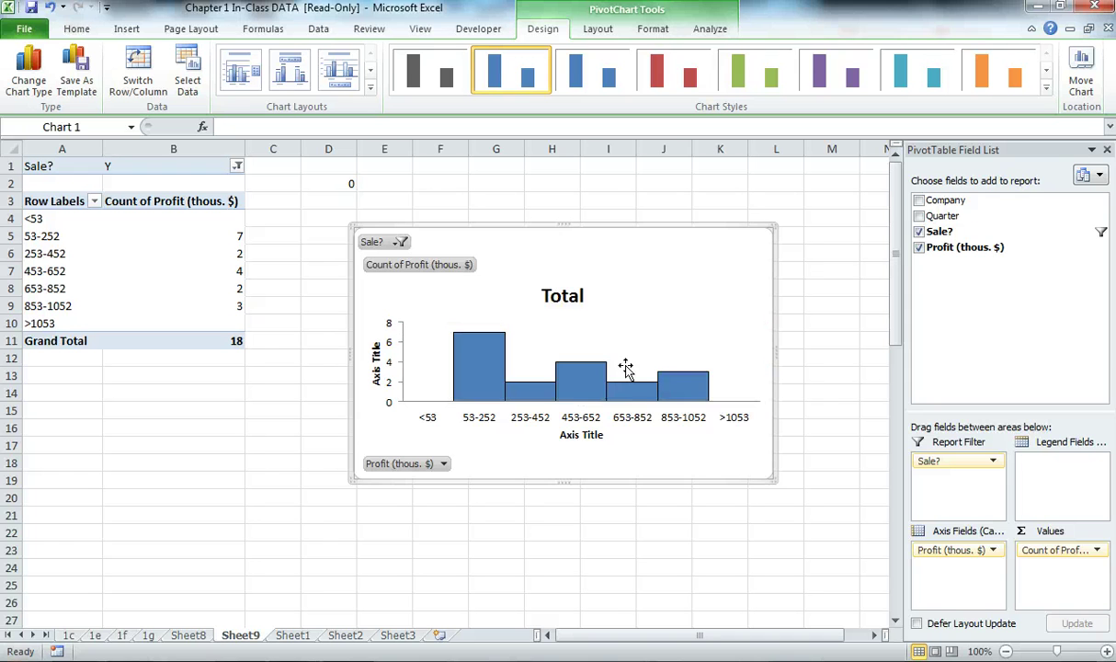